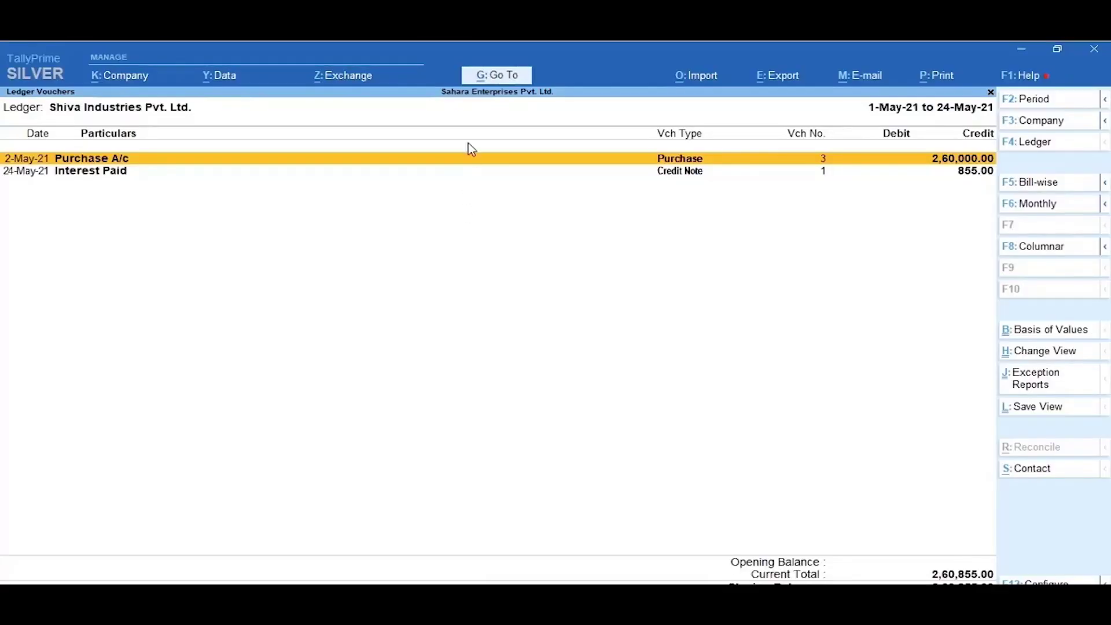
- Open Shiva Industries Pvt. Ltd.'s Ledger Outstandings in detailed view, showing SIPL/1 and ₹855 interest pending
left_click(490, 76)
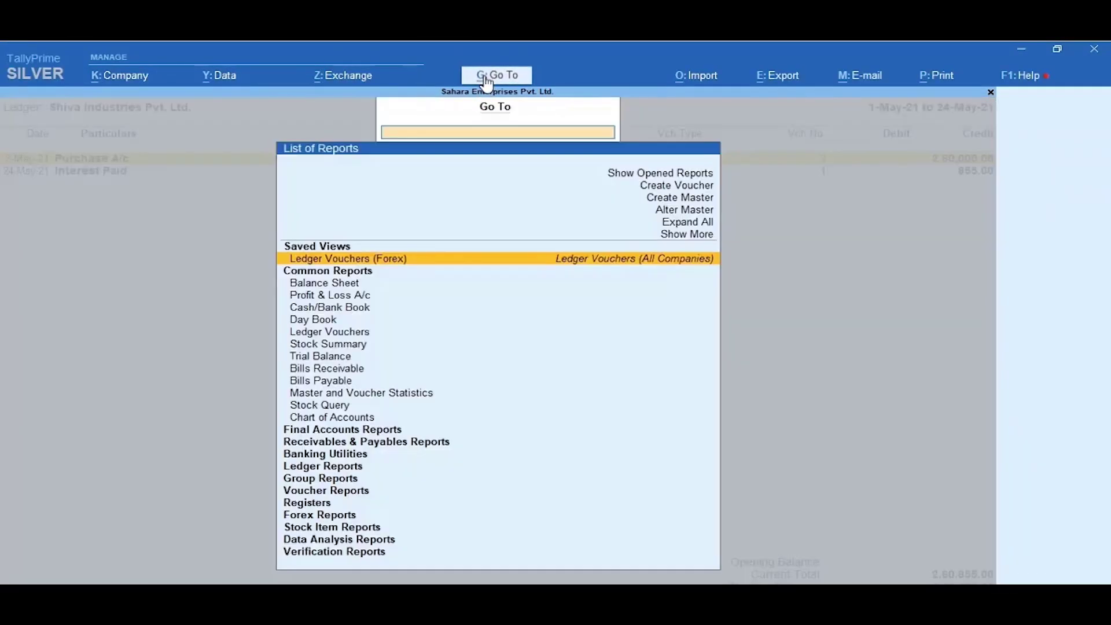
type("Outstanding")
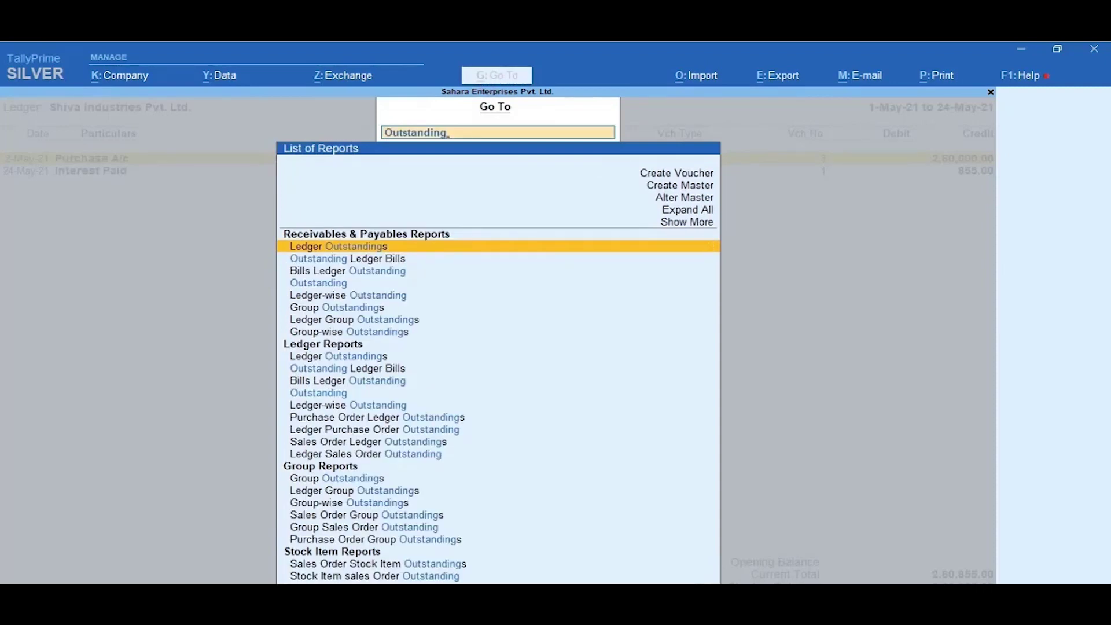
key("Return")
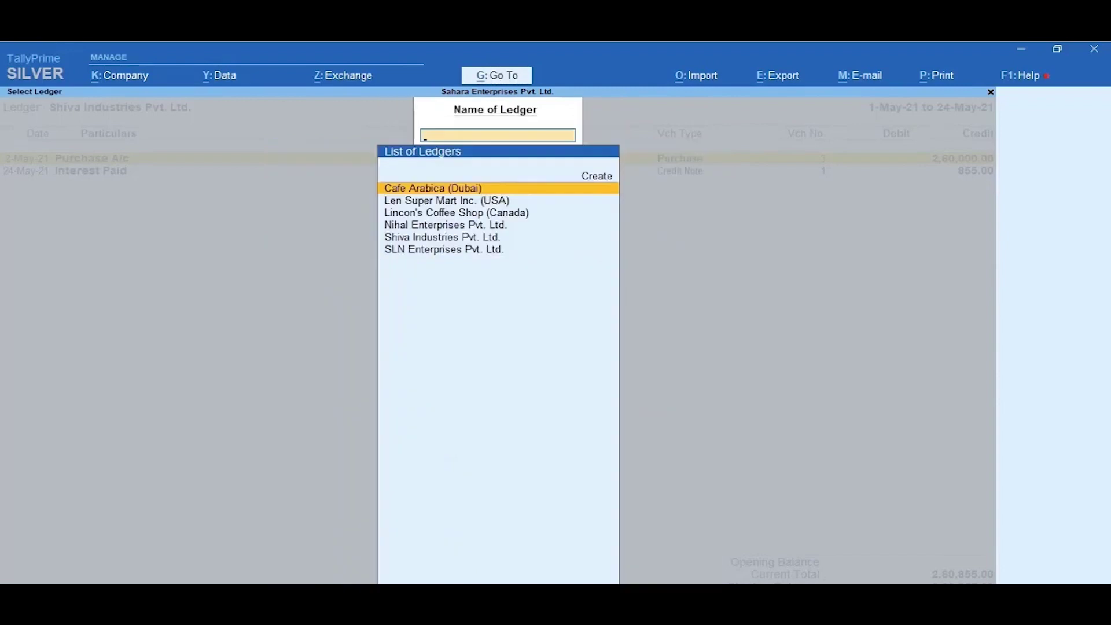
left_click(453, 242)
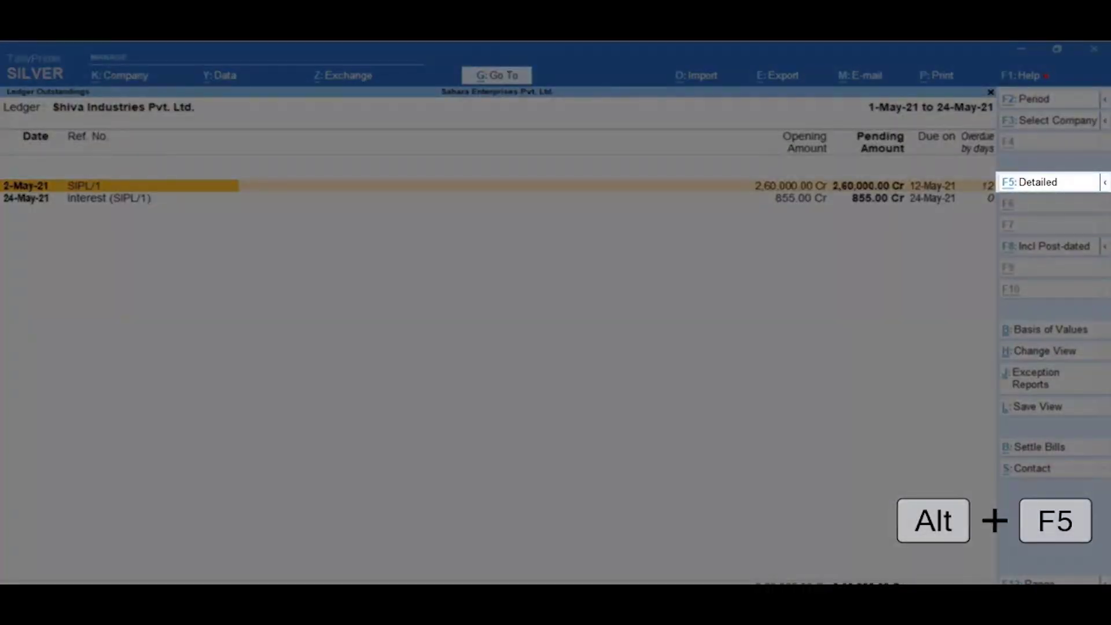
key("alt+F5")
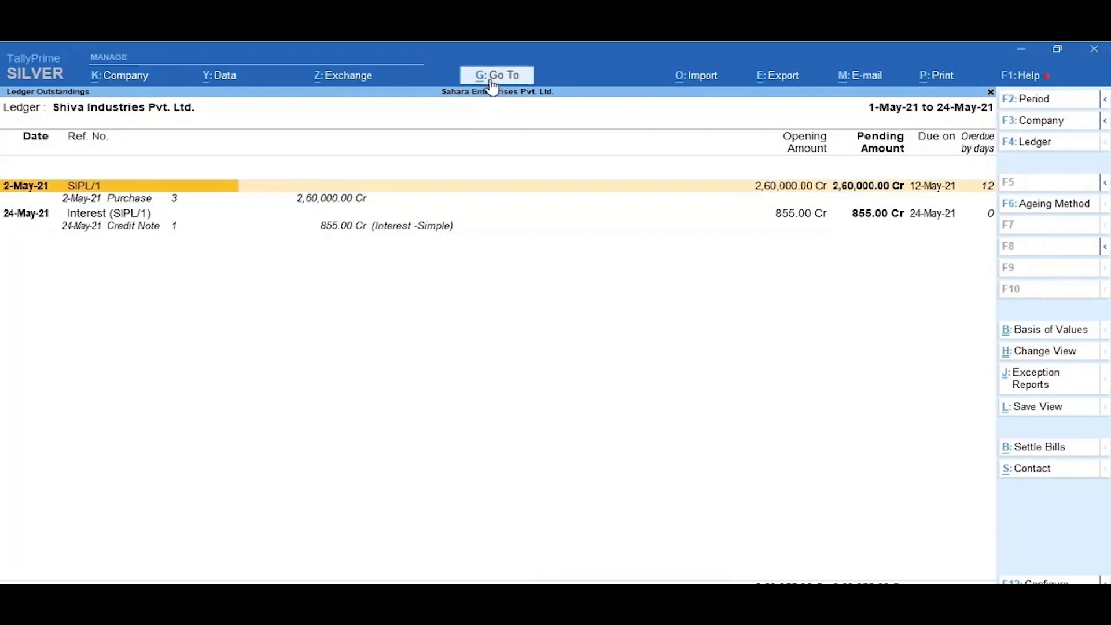
- Start Payment voucher No. 2 in Single Entry mode with ICICI Current A/c as the account
left_click(493, 87)
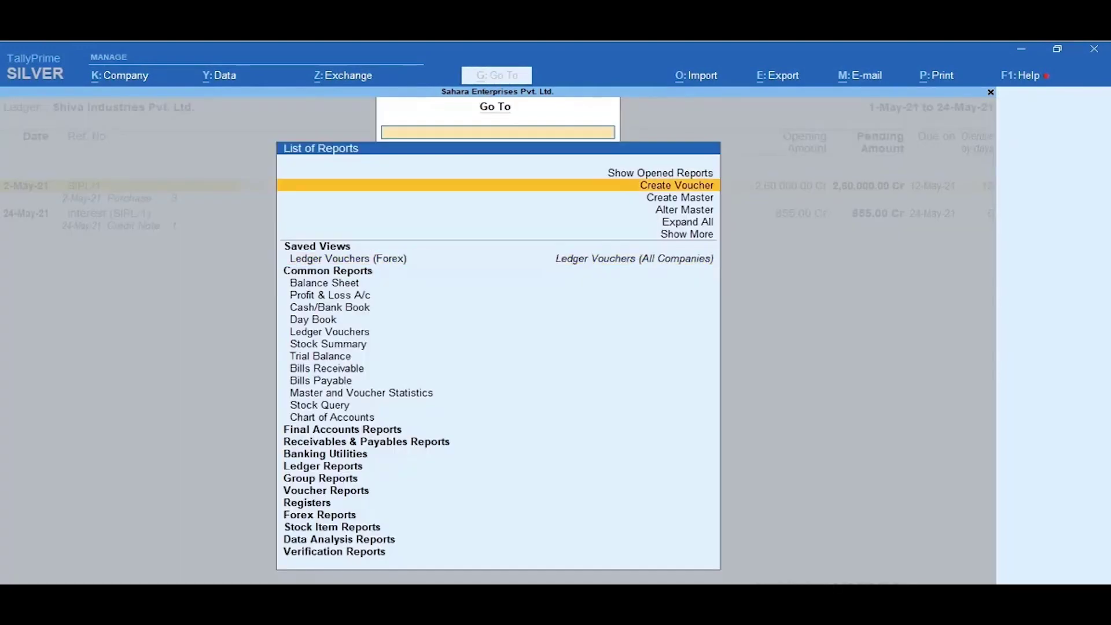
key("Return")
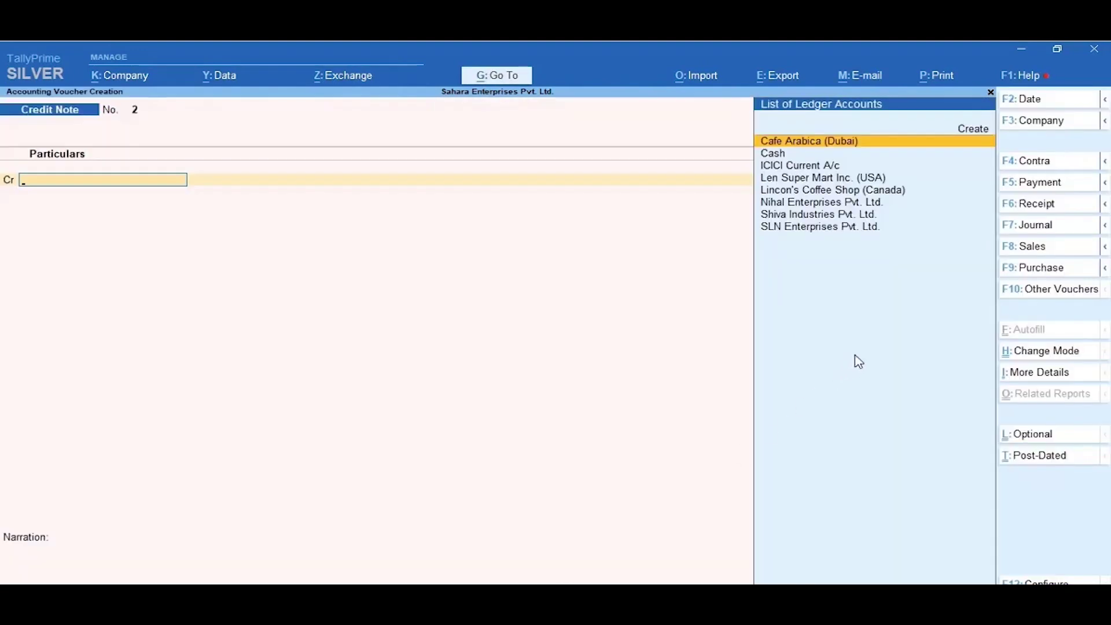
left_click(1033, 186)
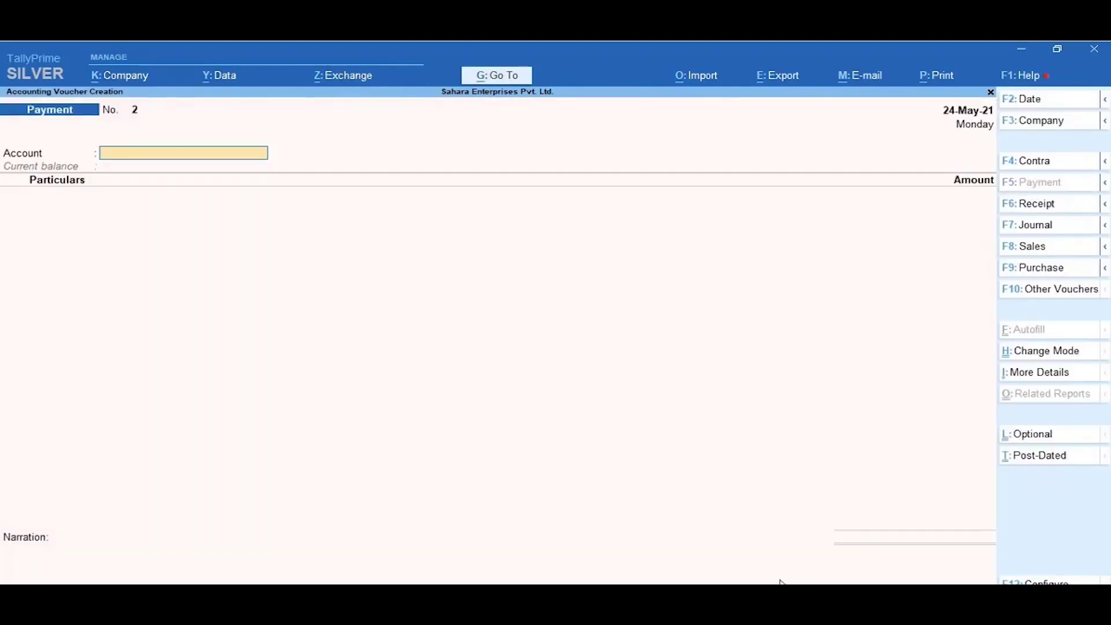
left_click(1041, 352)
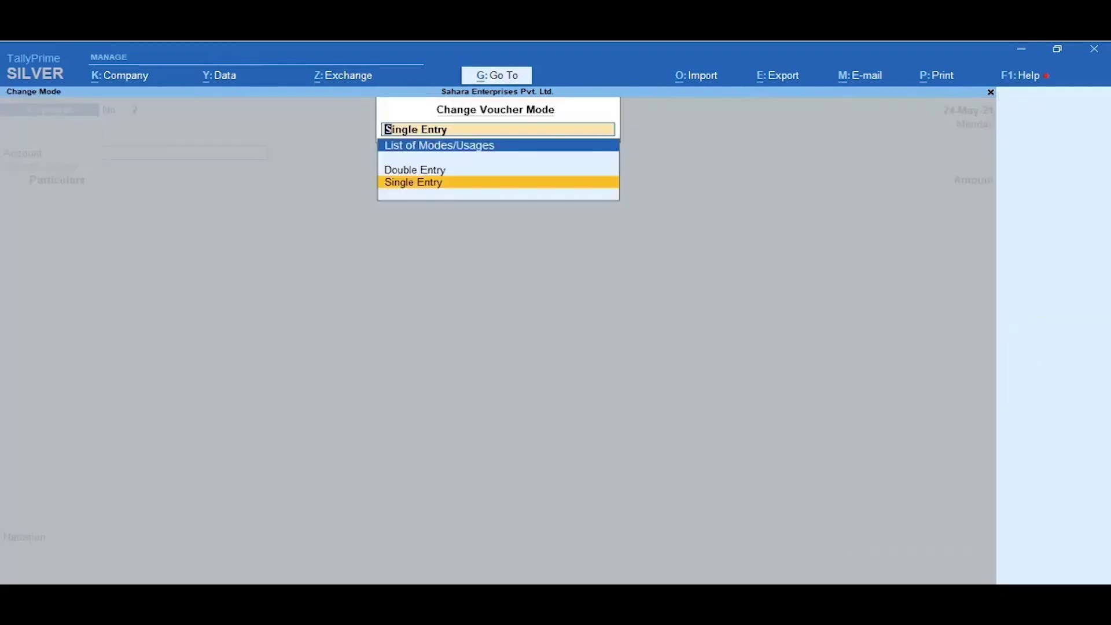
key("Return")
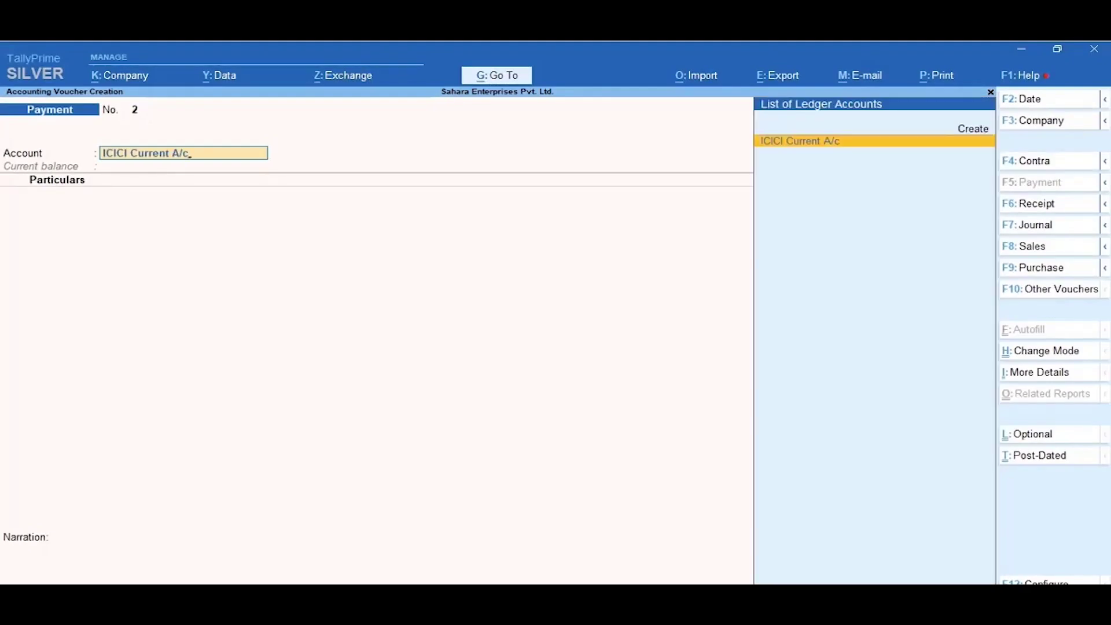
key("Return")
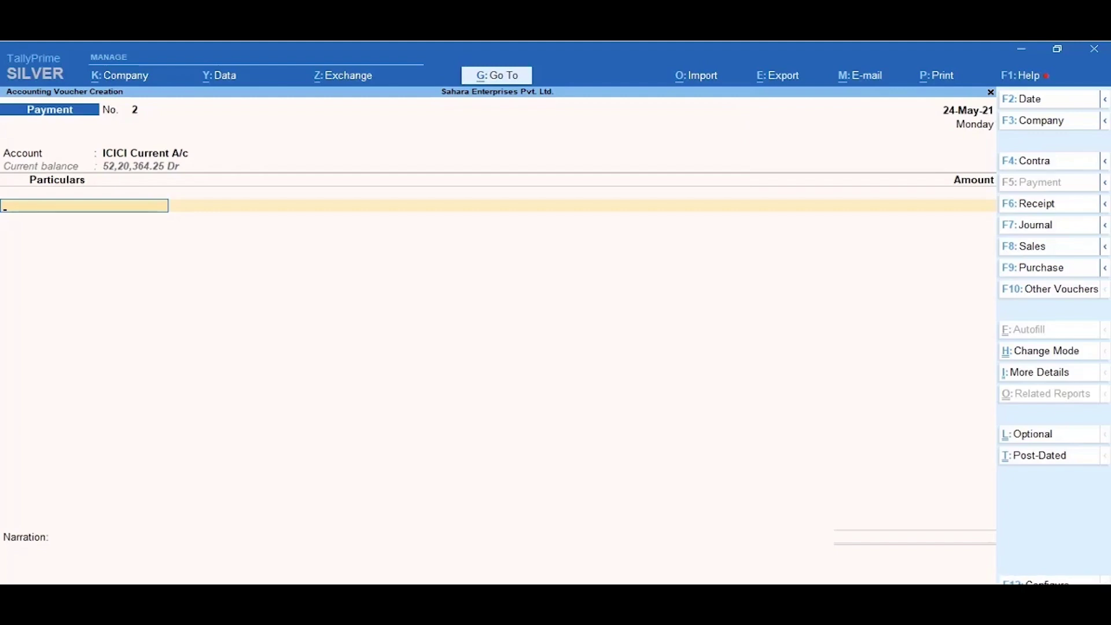
- Turn on Preallocate bills in the Payment voucher's F12 configuration
key("F12")
key("Down")
key("Down")
key("Down")
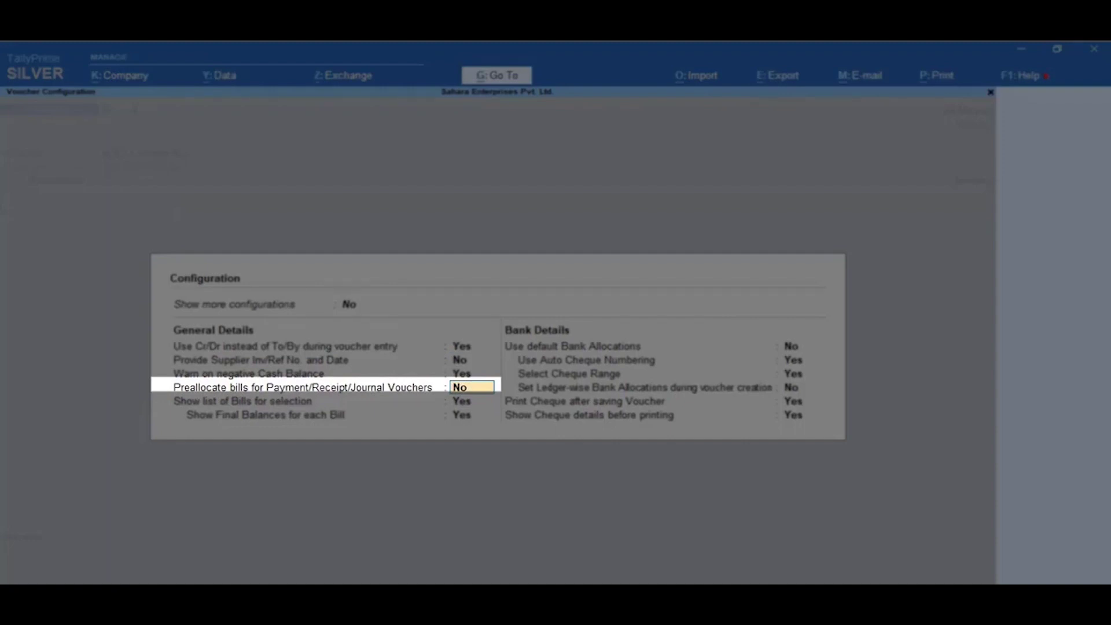
key("y")
key("ctrl+a")
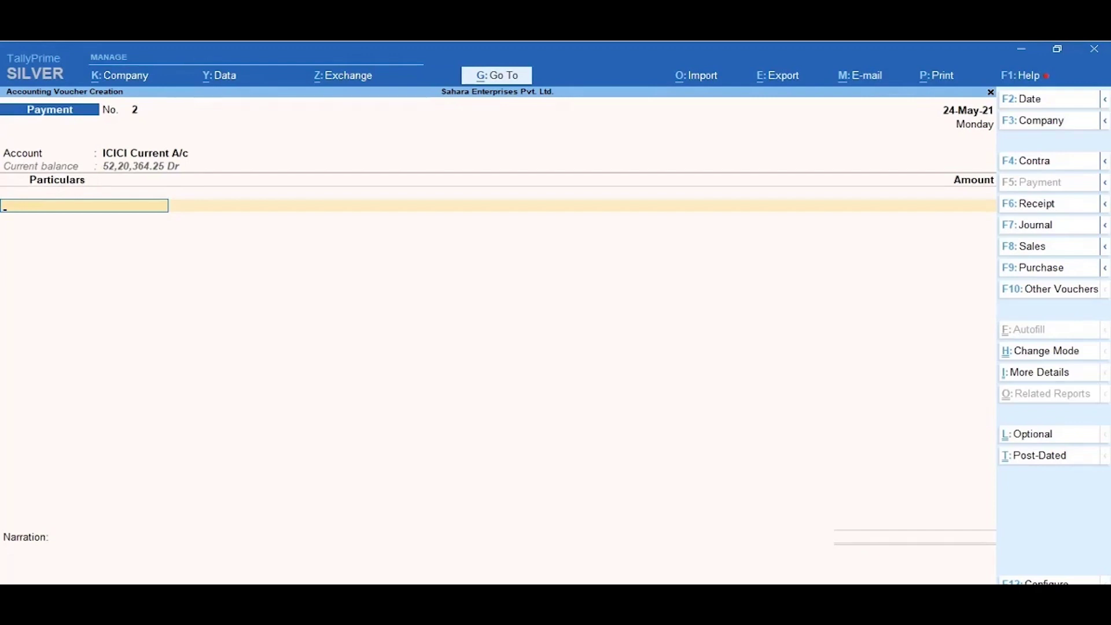
- Pay Shiva Industries Pvt. Ltd 2,60,855.00 against bills SIPL/1 and its 855.00 interest
type("Shiva Industries Pvt. Ltd")
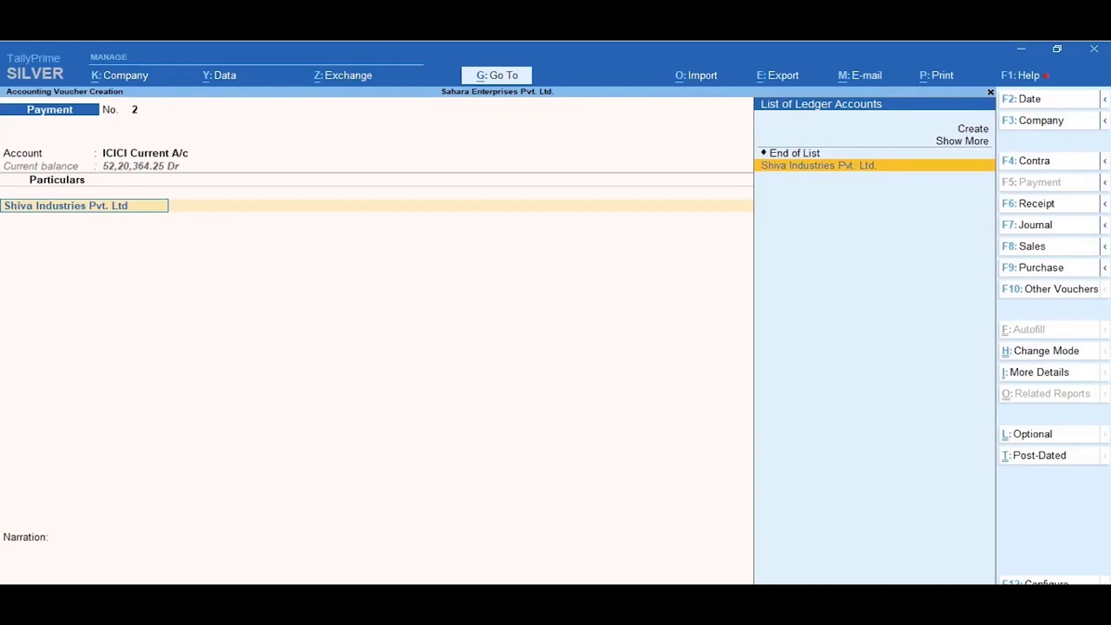
key("Return")
key("Return")
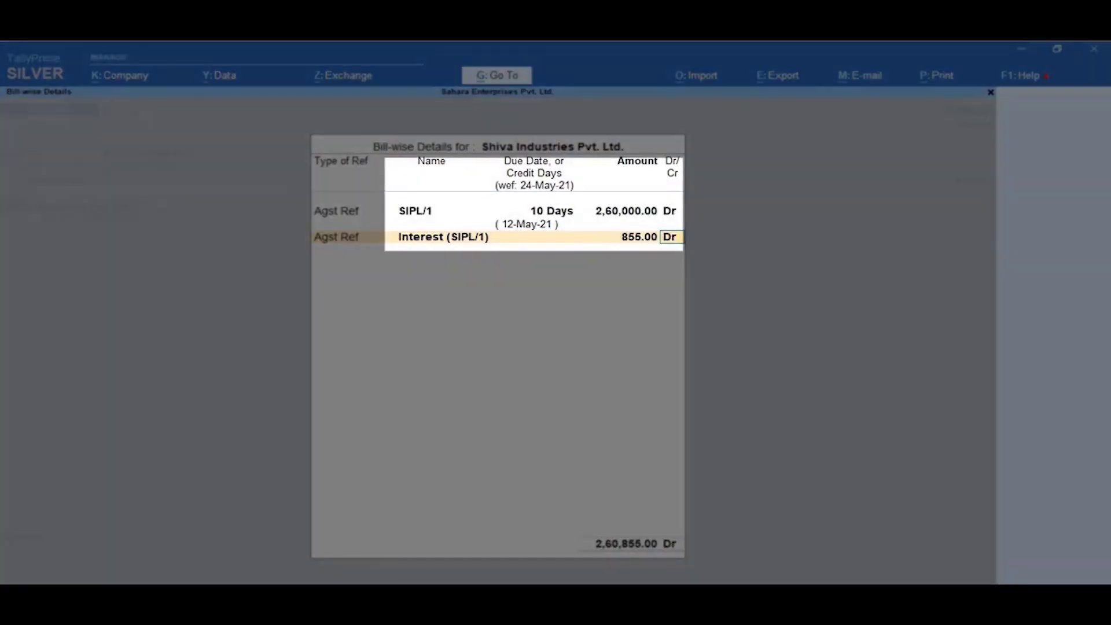
key("Return")
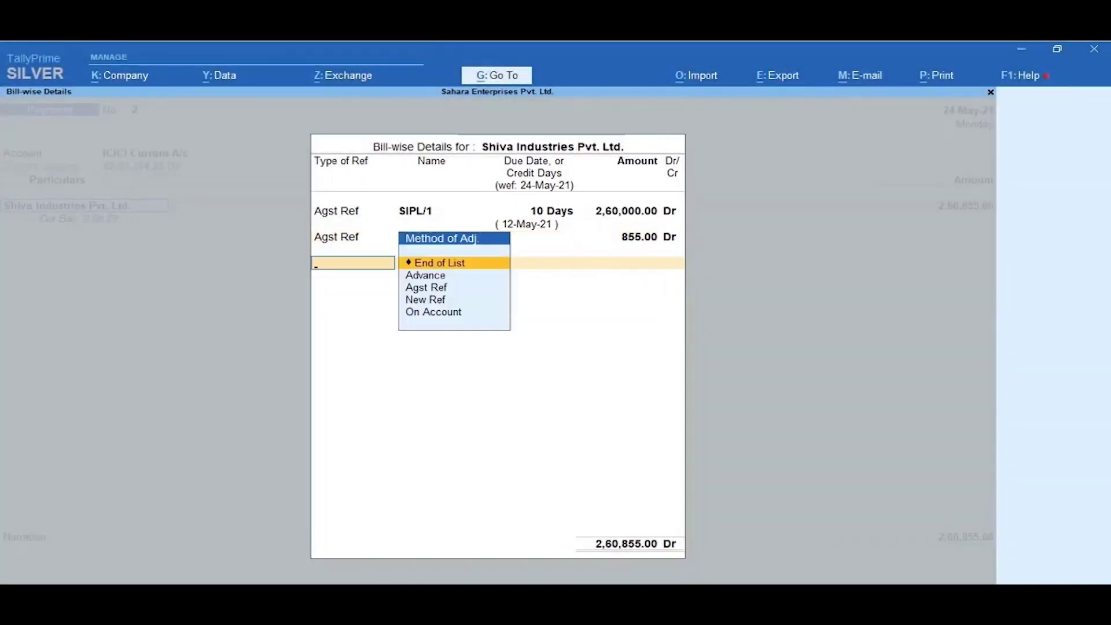
key("Return")
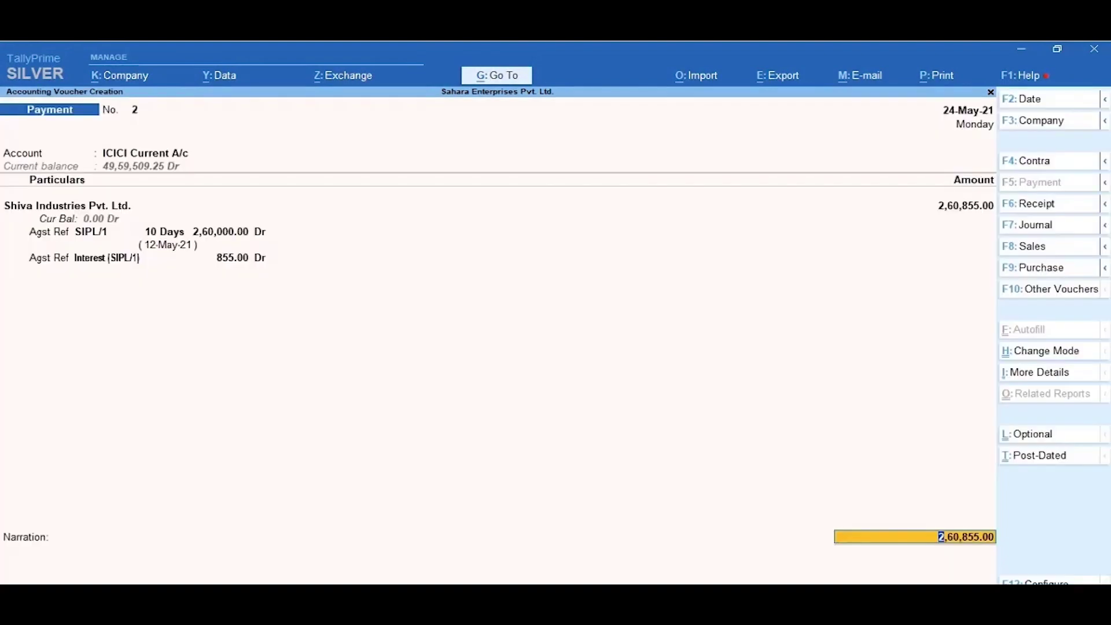
key("Return")
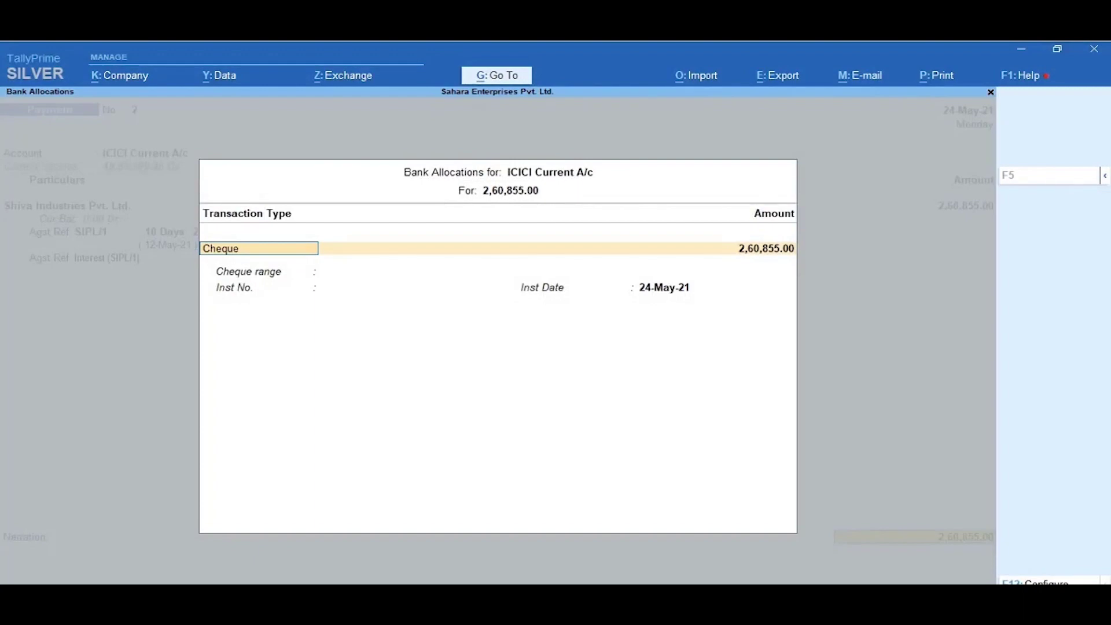
- Record a Cheque with instrument number 503106 and save the voucher without narration
key("Return")
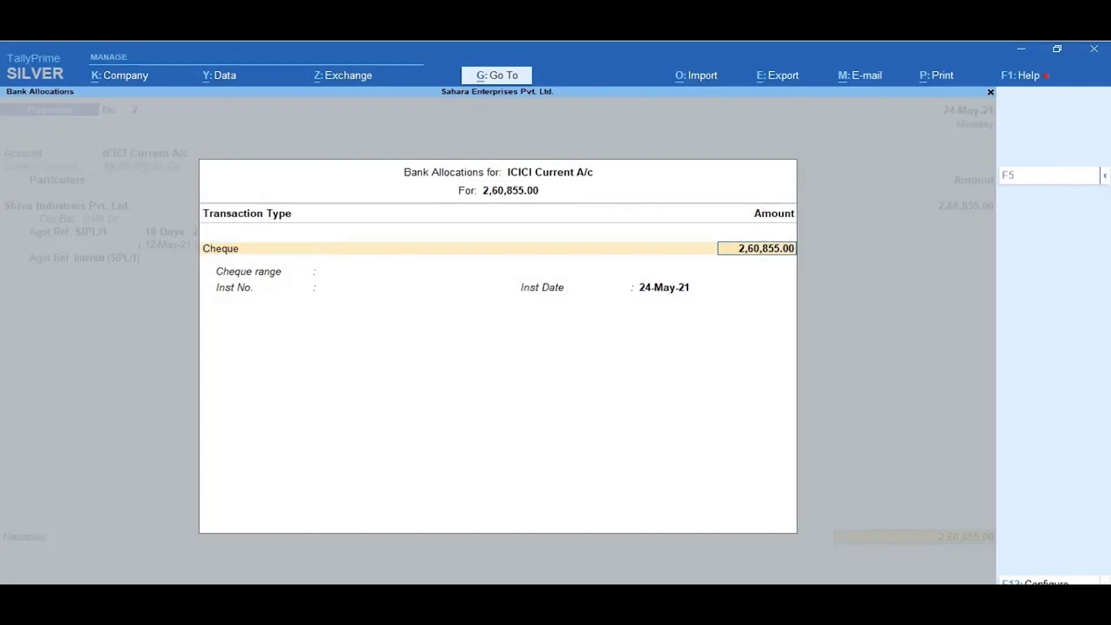
key("Return")
type("503106")
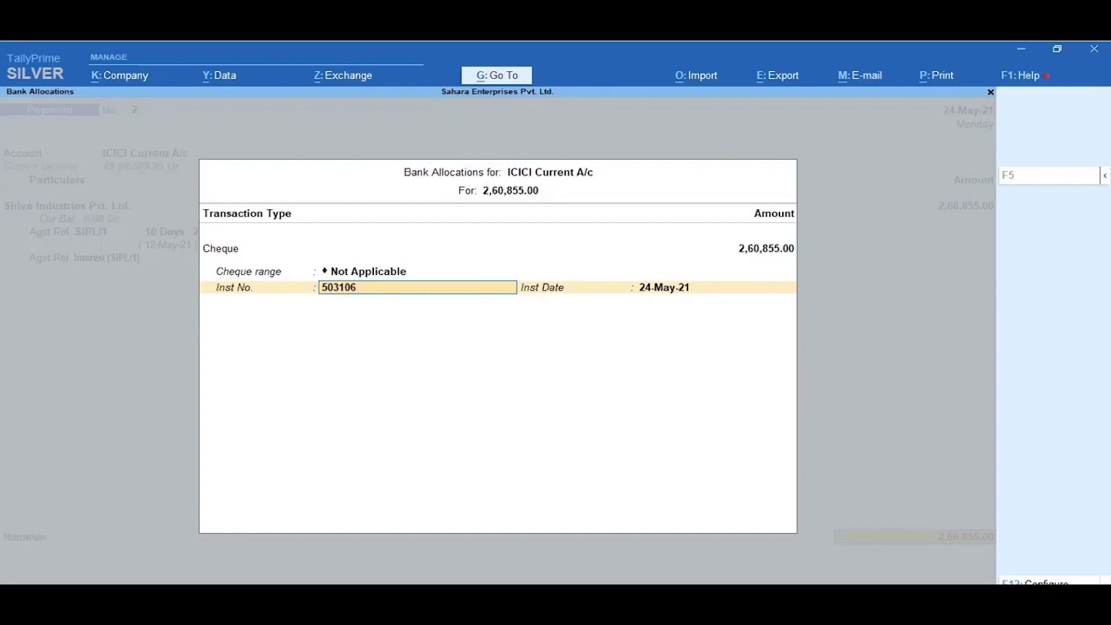
key("ctrl+a")
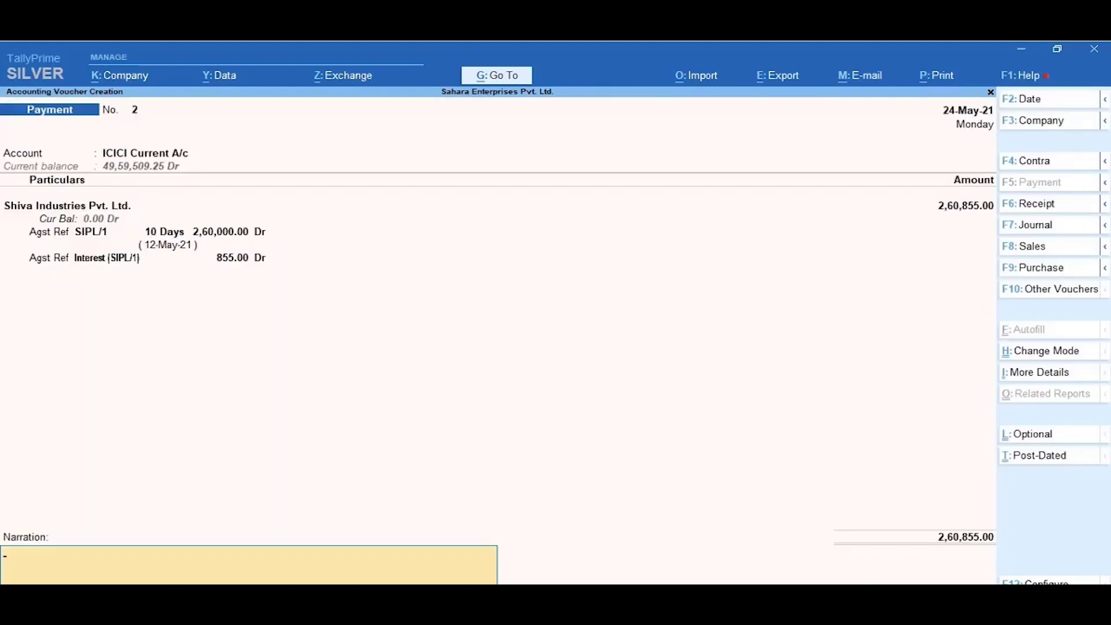
key("Return")
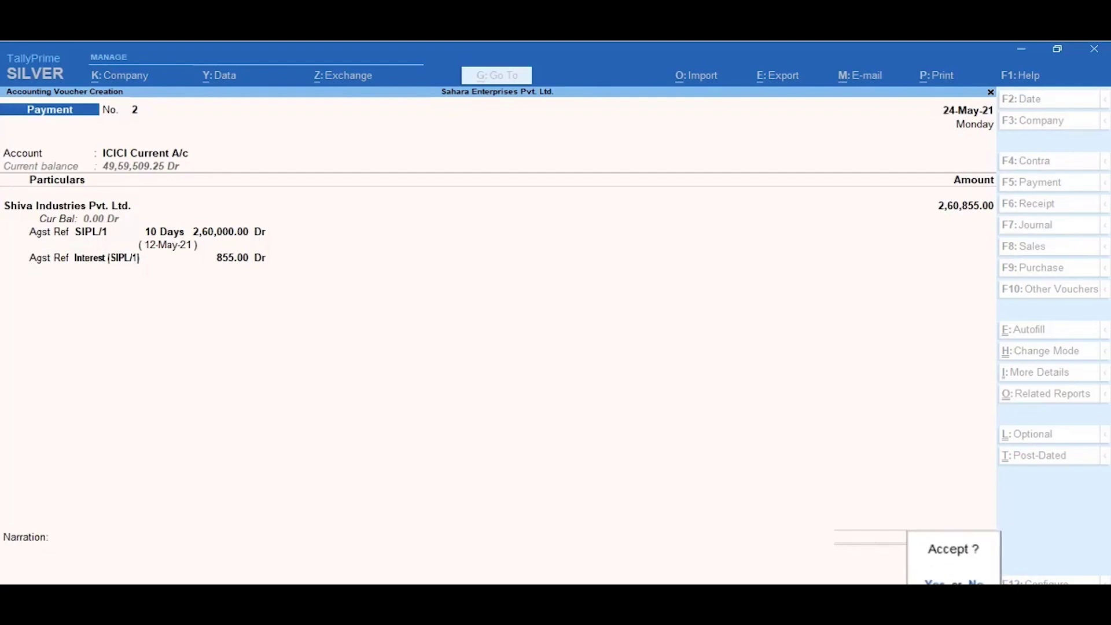
key("y")
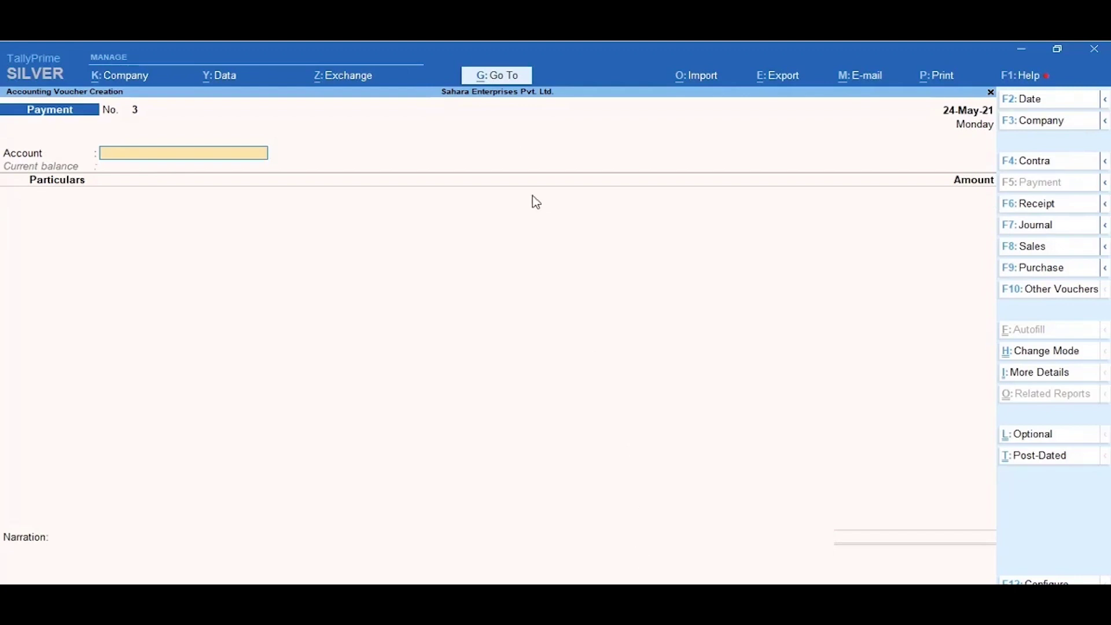
- Open Ledger Outstandings from Receivables & Payables Reports for Shiva Industries Pvt. Ltd
left_click(508, 76)
type("Receivables & Payables Reports")
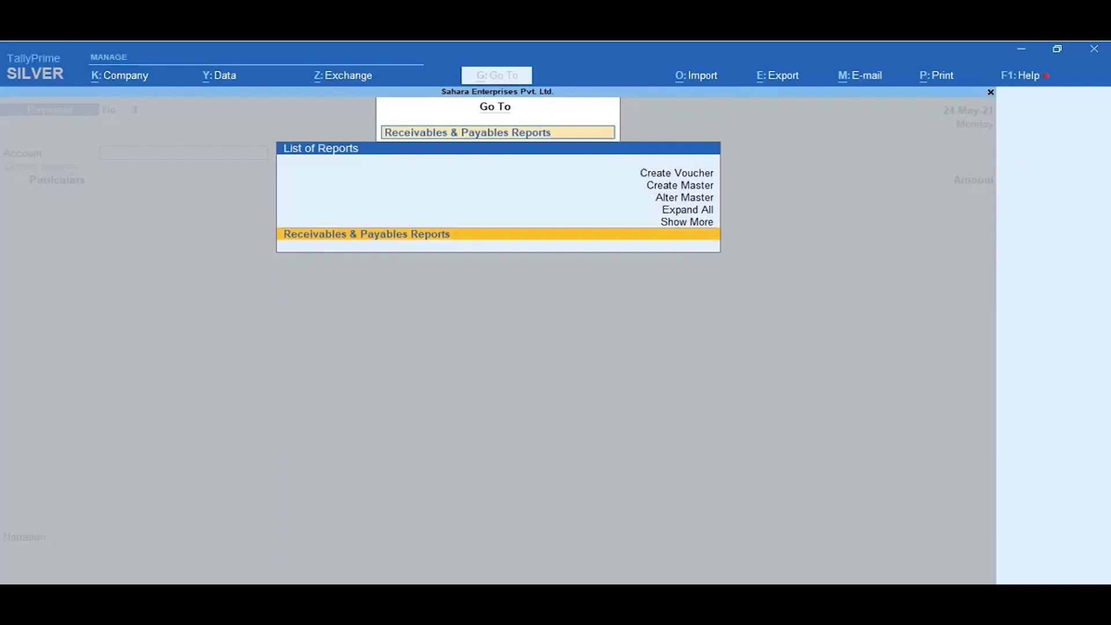
key("Return")
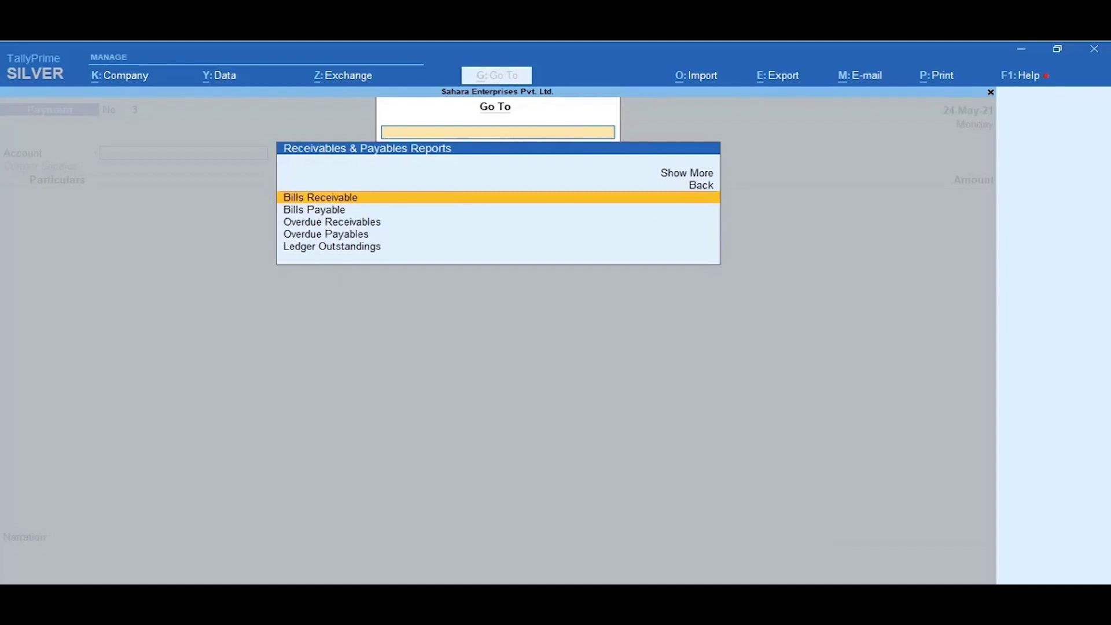
left_click(368, 253)
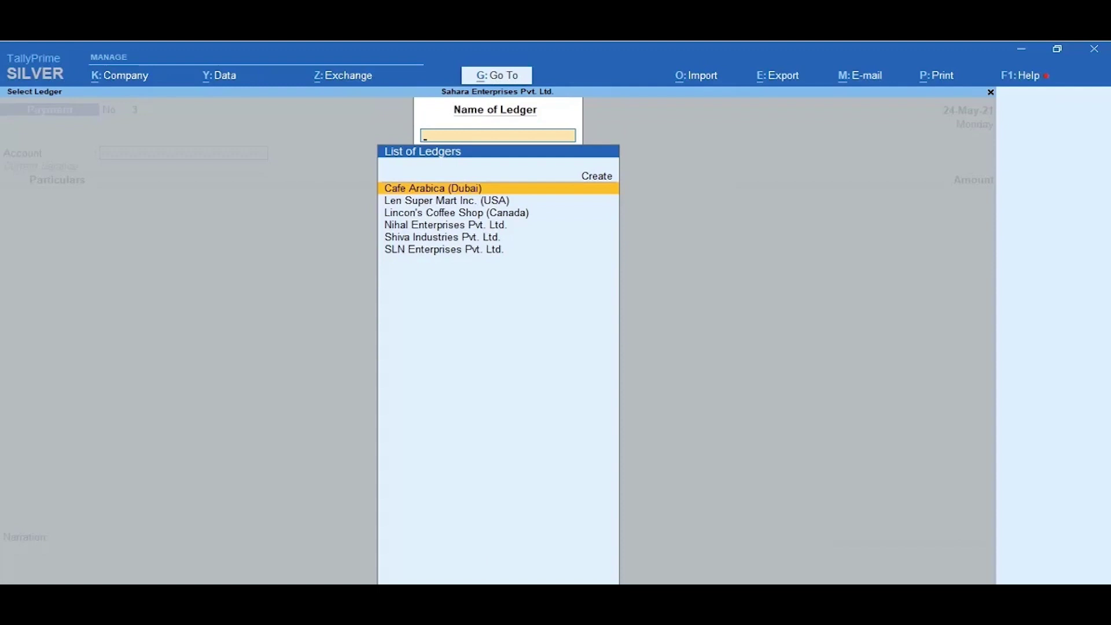
left_click(485, 238)
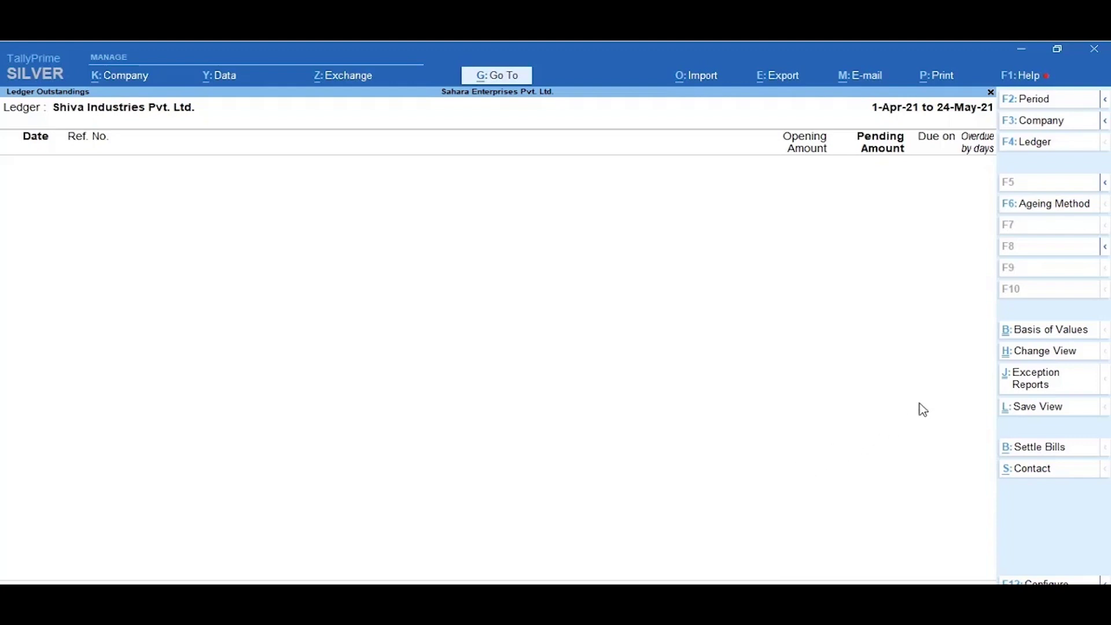
- Set Type of Bills to All Bills and show the report in detailed view
left_click(1044, 332)
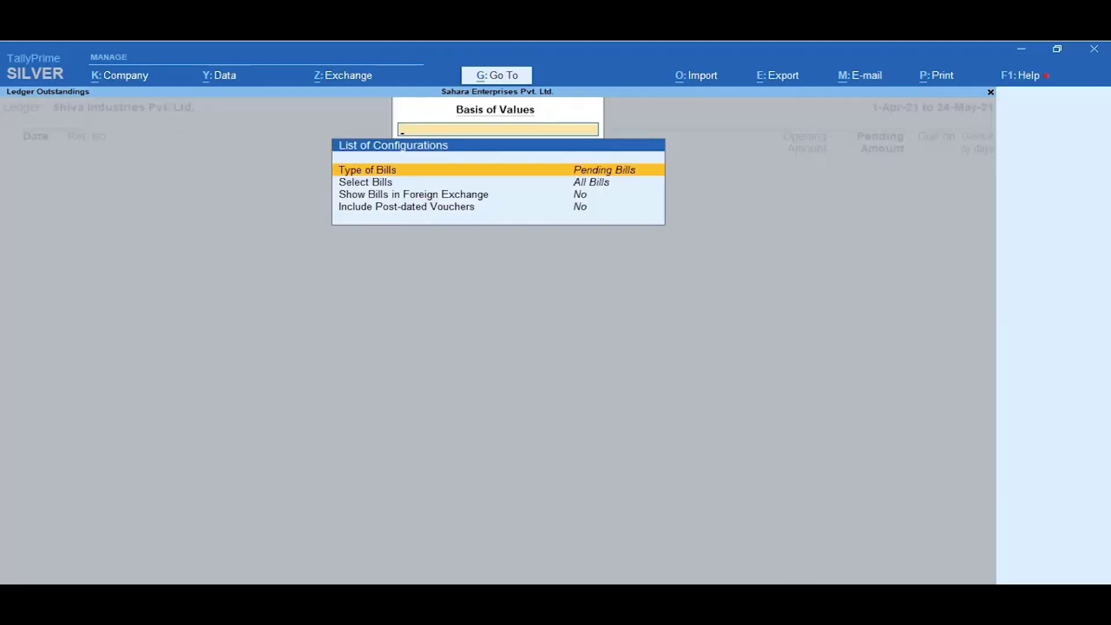
key("Return")
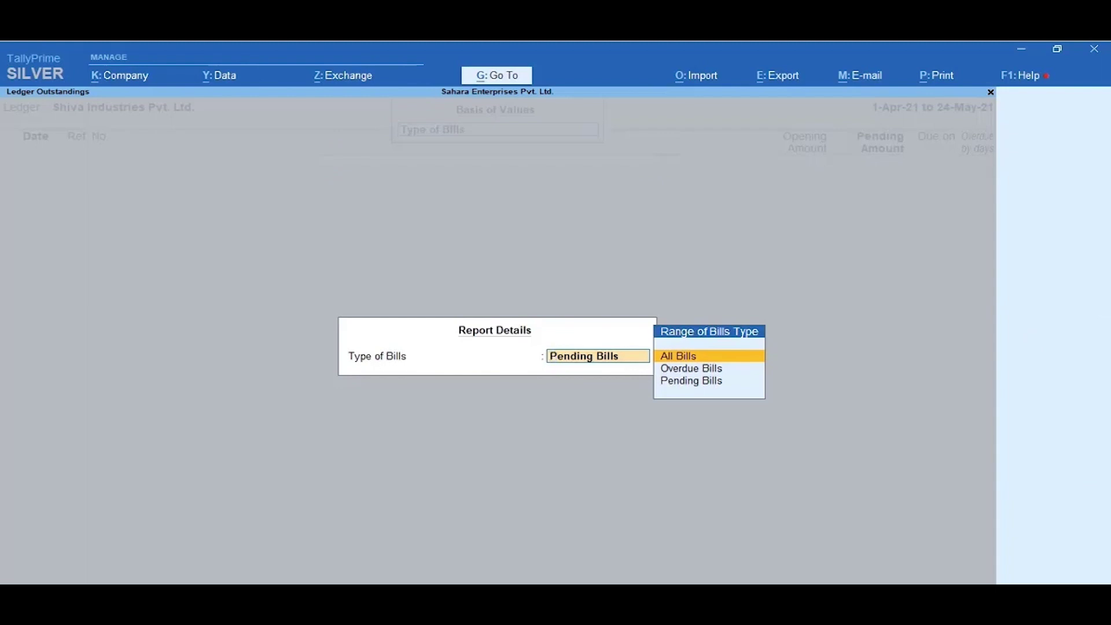
key("Return")
key("Escape")
key("alt+F5")
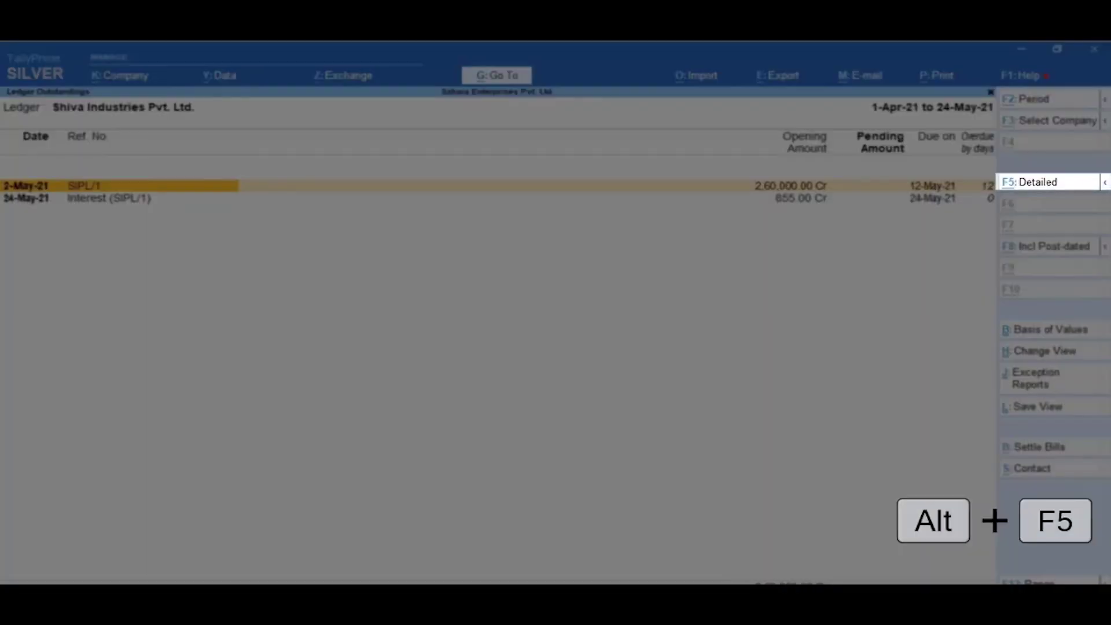